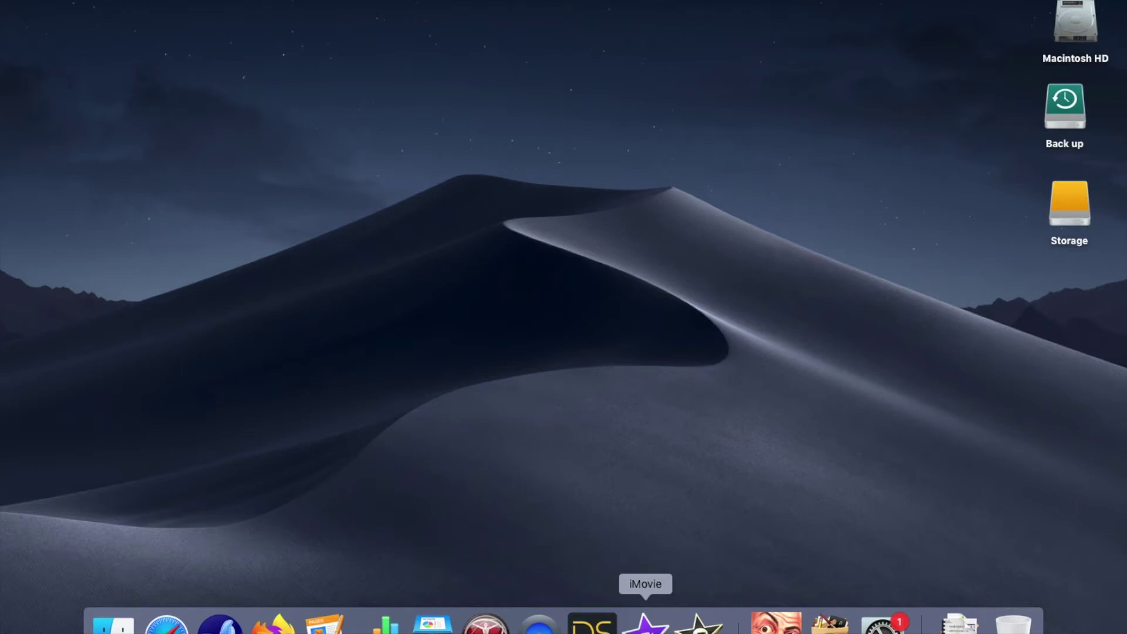
# Open iMovie and check the Sound Effects, GarageBand and iTunes audio libraries for available items
pyautogui.click(644, 623)
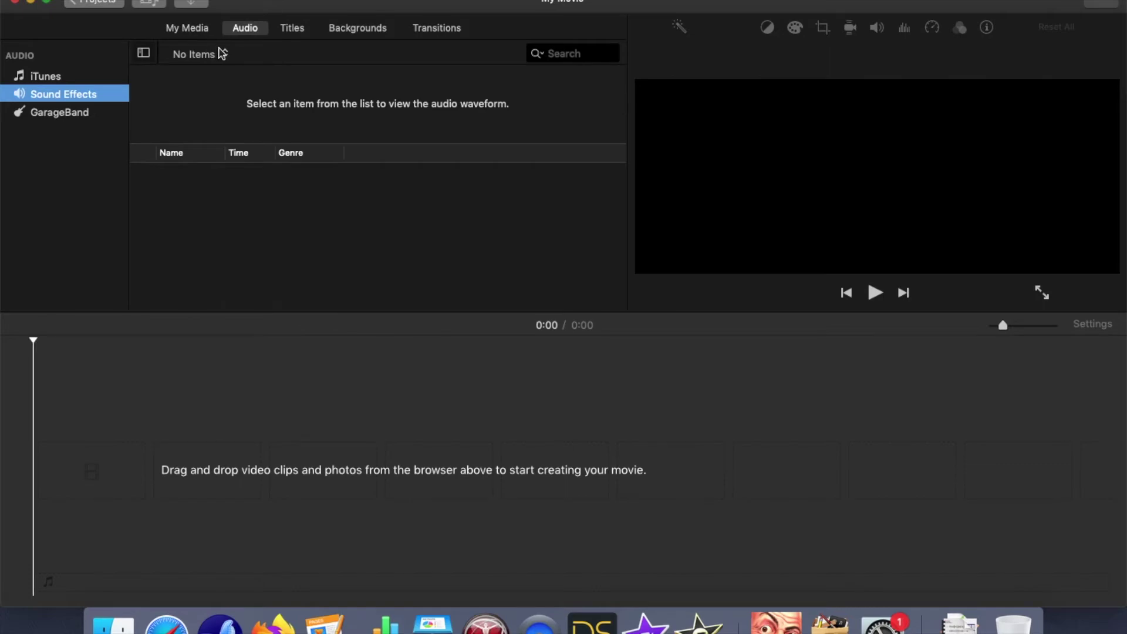
pyautogui.click(223, 54)
pyautogui.click(225, 55)
pyautogui.click(225, 54)
pyautogui.click(83, 112)
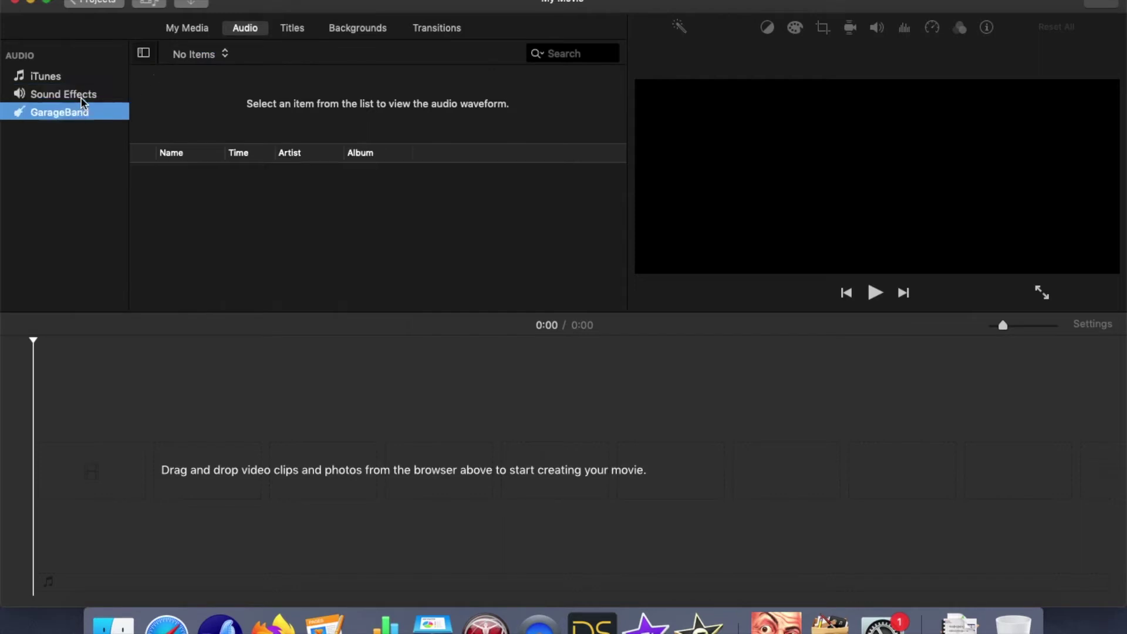
pyautogui.click(212, 54)
pyautogui.click(81, 78)
pyautogui.click(83, 79)
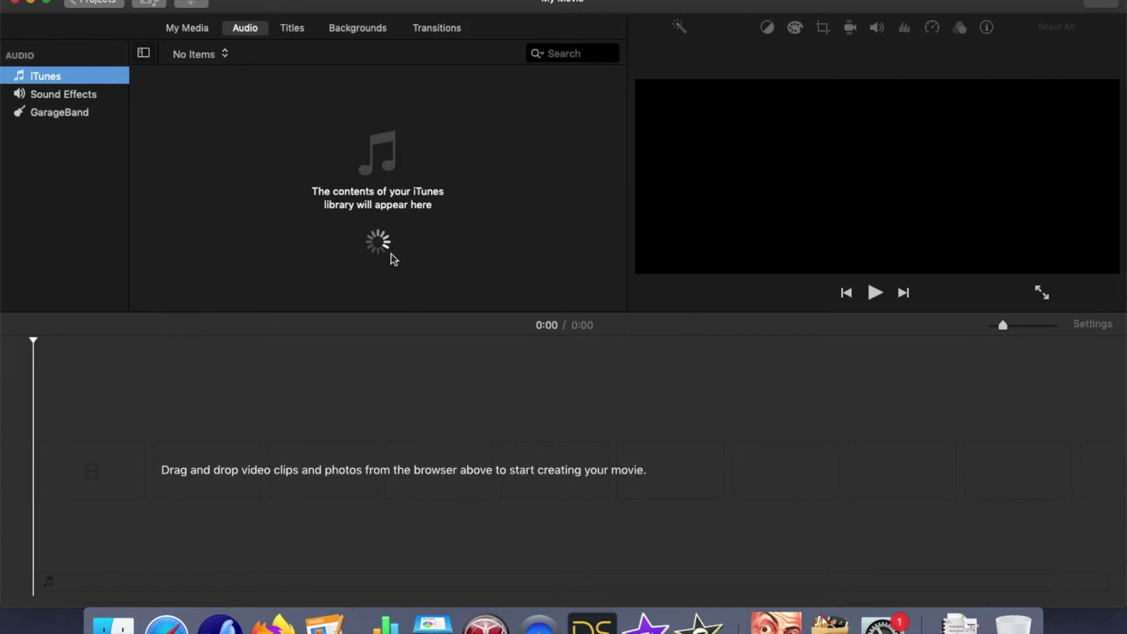
pyautogui.click(89, 94)
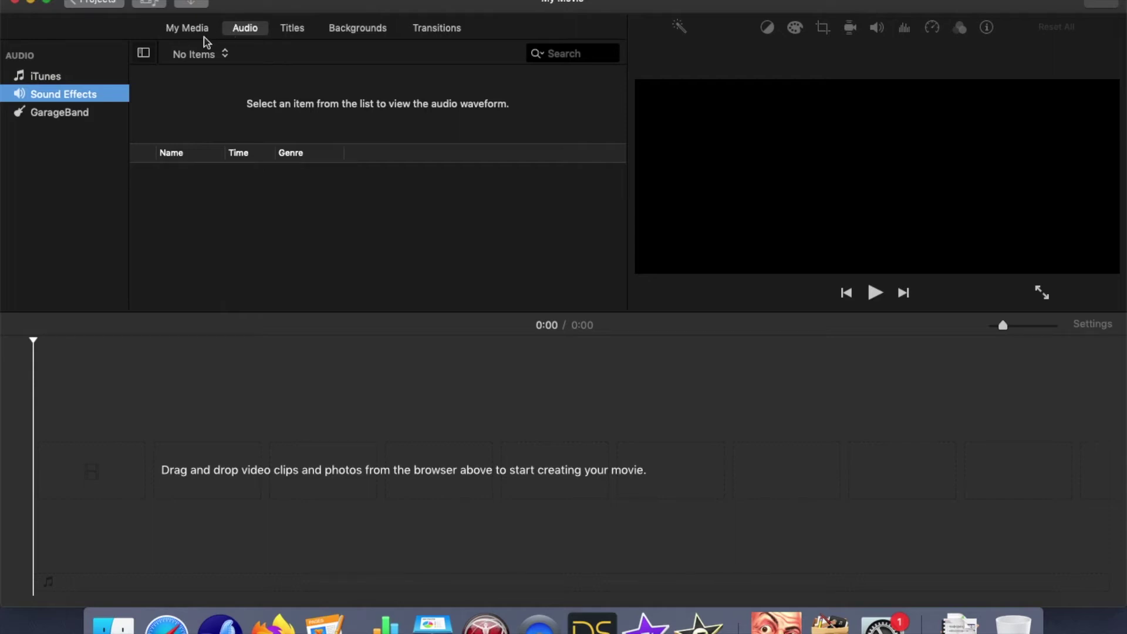
# Recheck the category choices of the Sound Effects library in the audio browser and quit iMovie
pyautogui.click(192, 29)
pyautogui.click(249, 29)
pyautogui.click(216, 59)
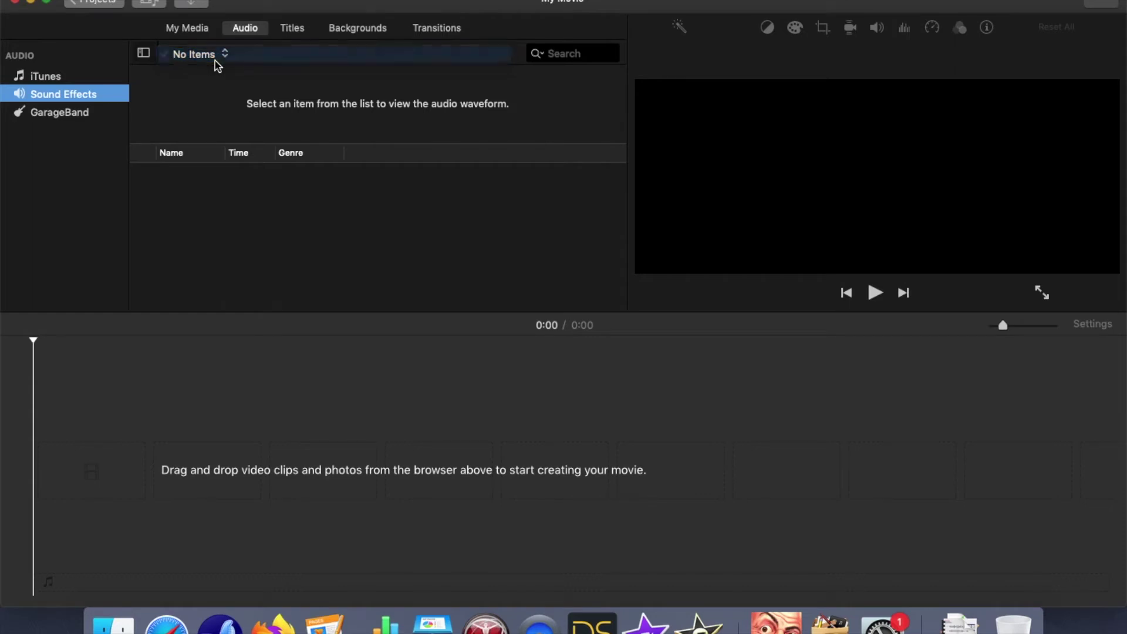
pyautogui.click(215, 61)
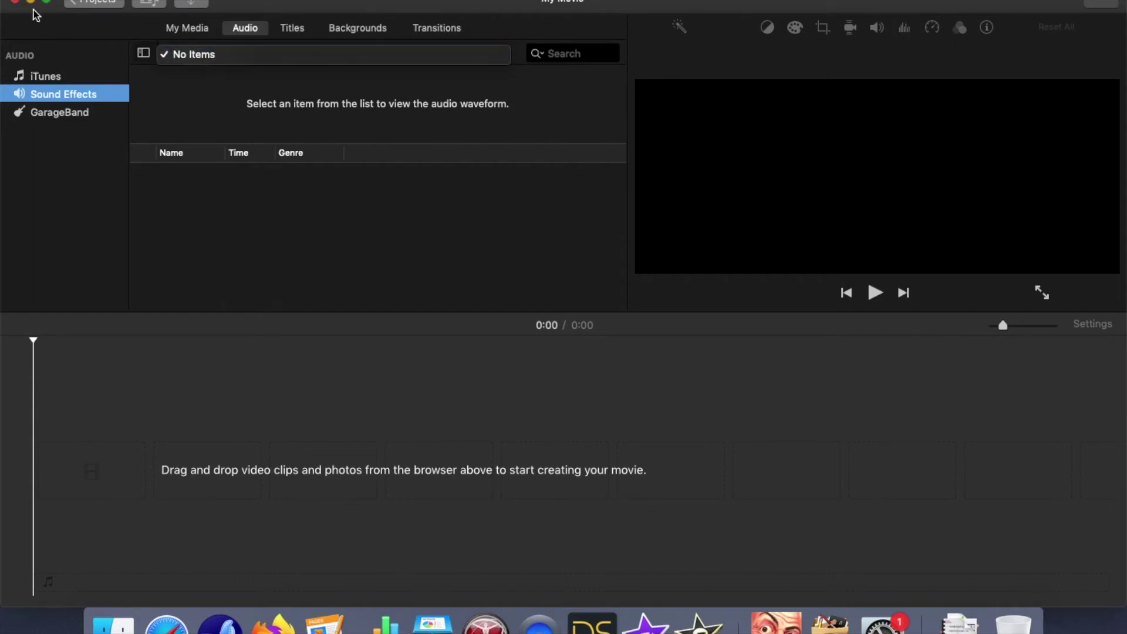
pyautogui.press('Escape')
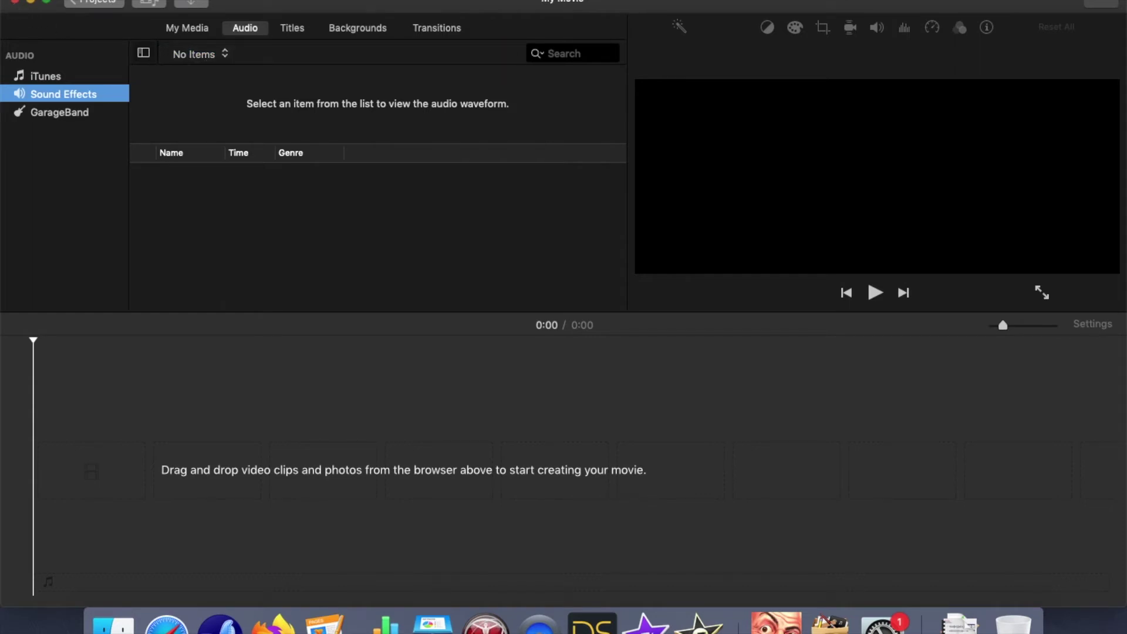
pyautogui.click(50, 0)
pyautogui.click(157, 150)
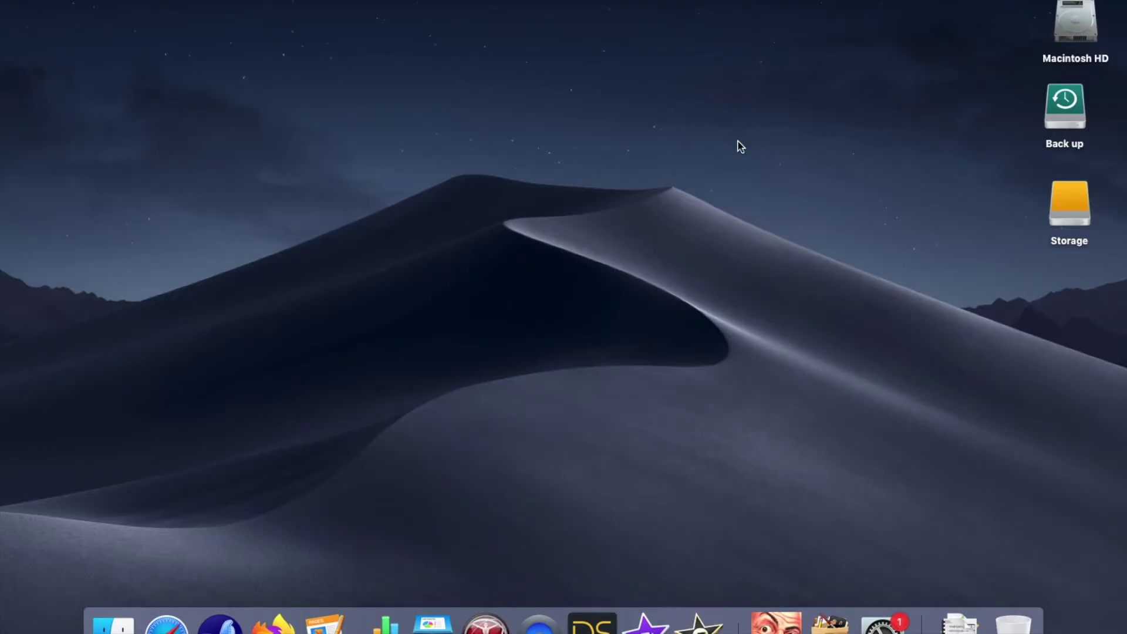
# Open Macintosh HD in Finder and look through the Audio and Application Support folders inside Library
pyautogui.doubleClick(1090, 37)
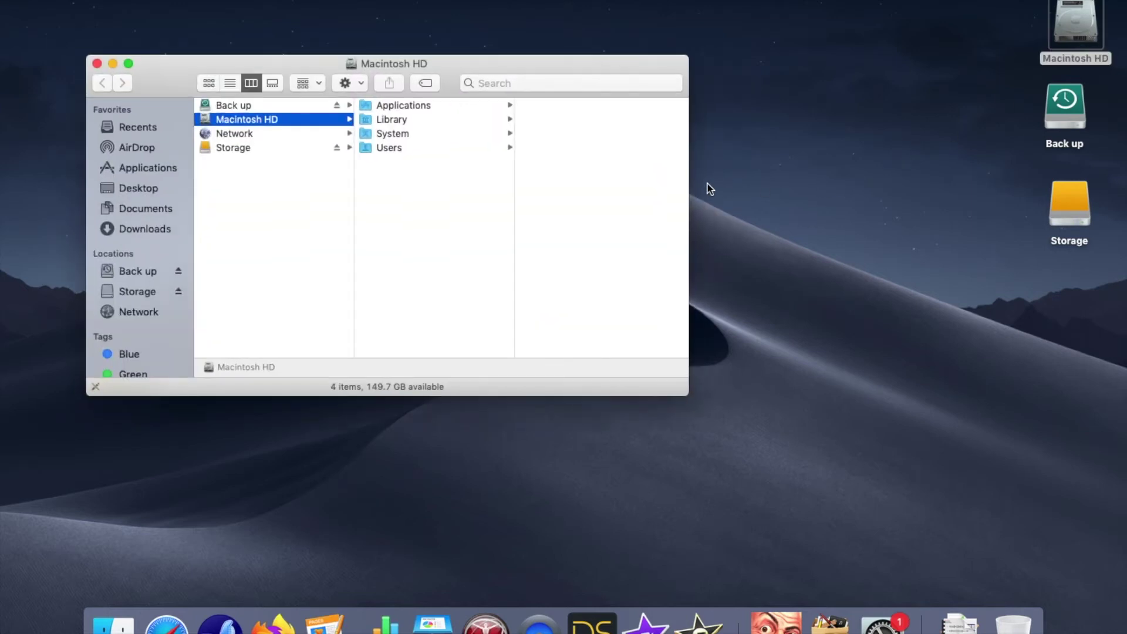
pyautogui.click(414, 116)
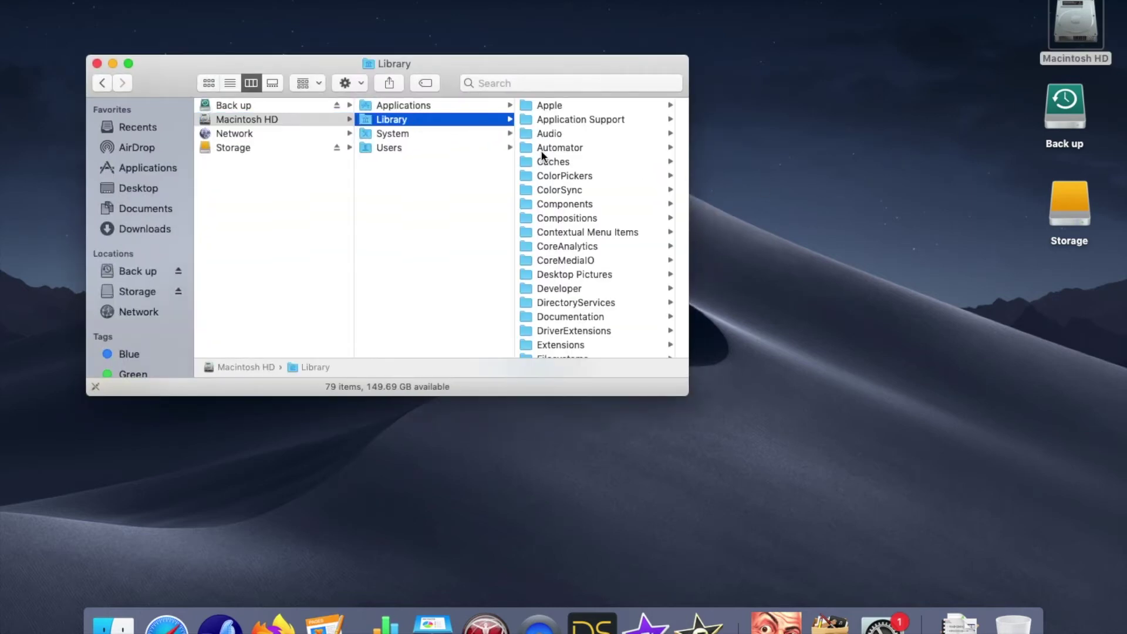
pyautogui.click(557, 132)
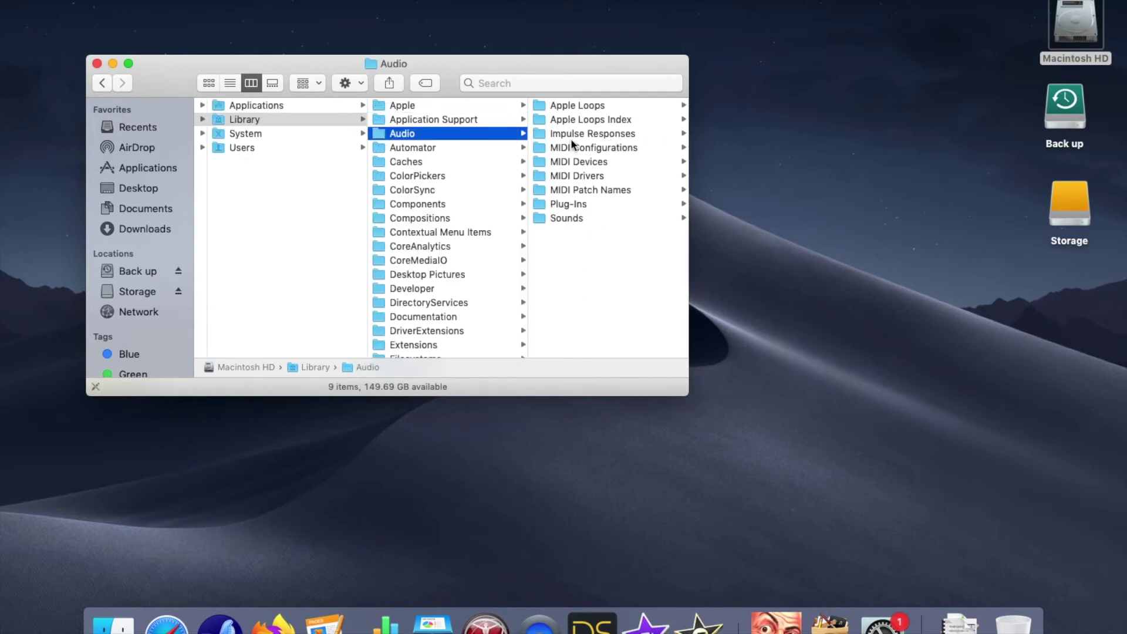
pyautogui.click(448, 119)
pyautogui.scroll(-5, 552, 285)
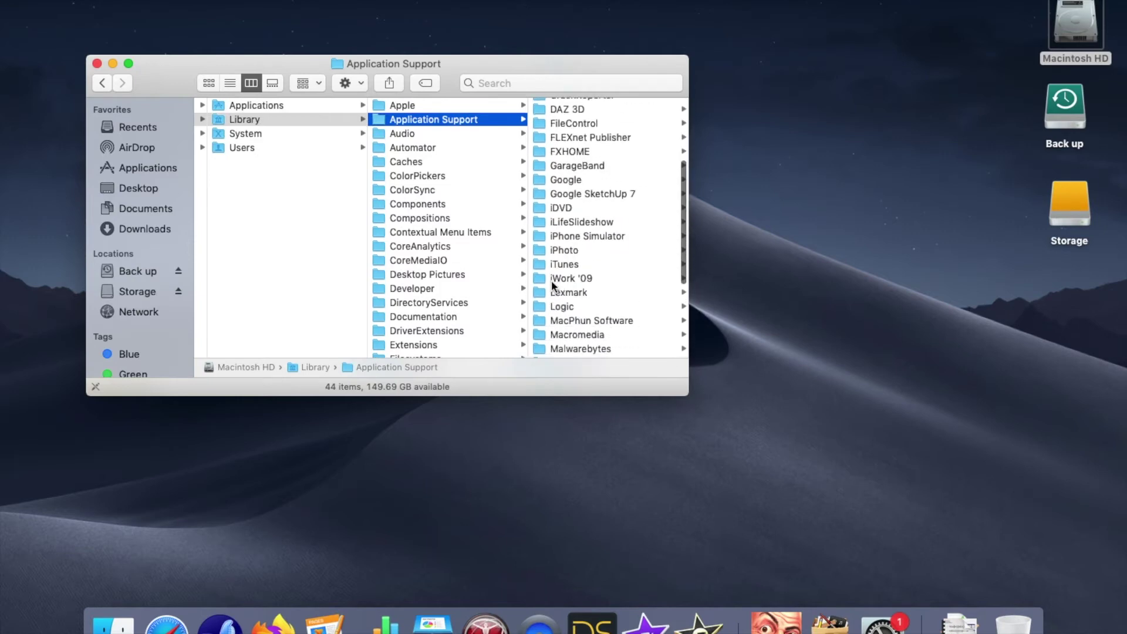
pyautogui.scroll(-3, 551, 280)
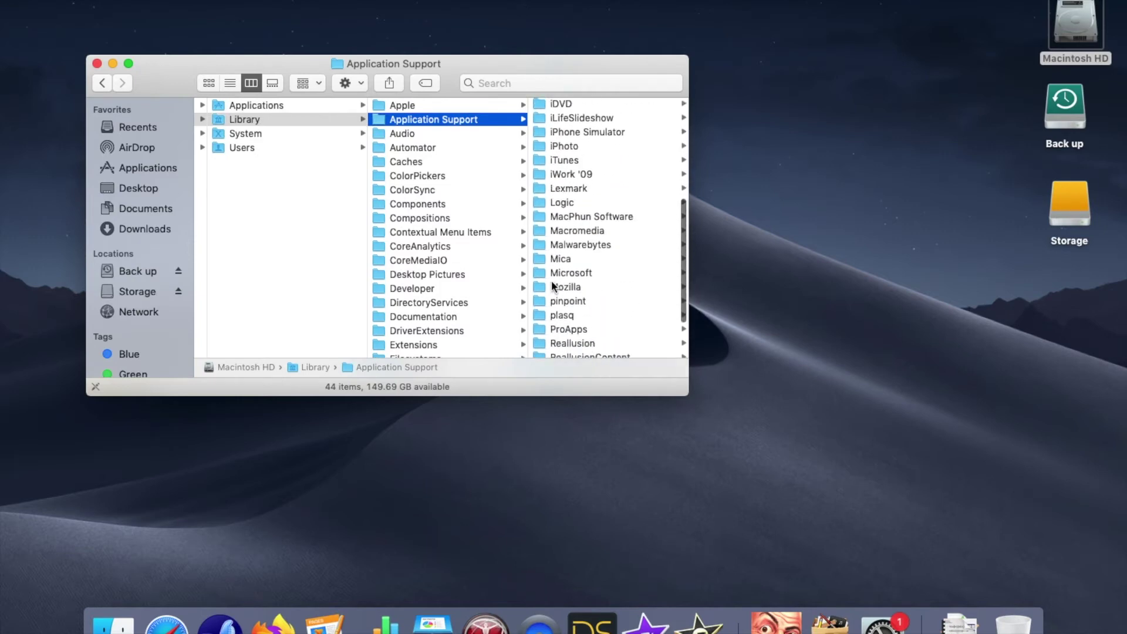
pyautogui.scroll(4, 579, 126)
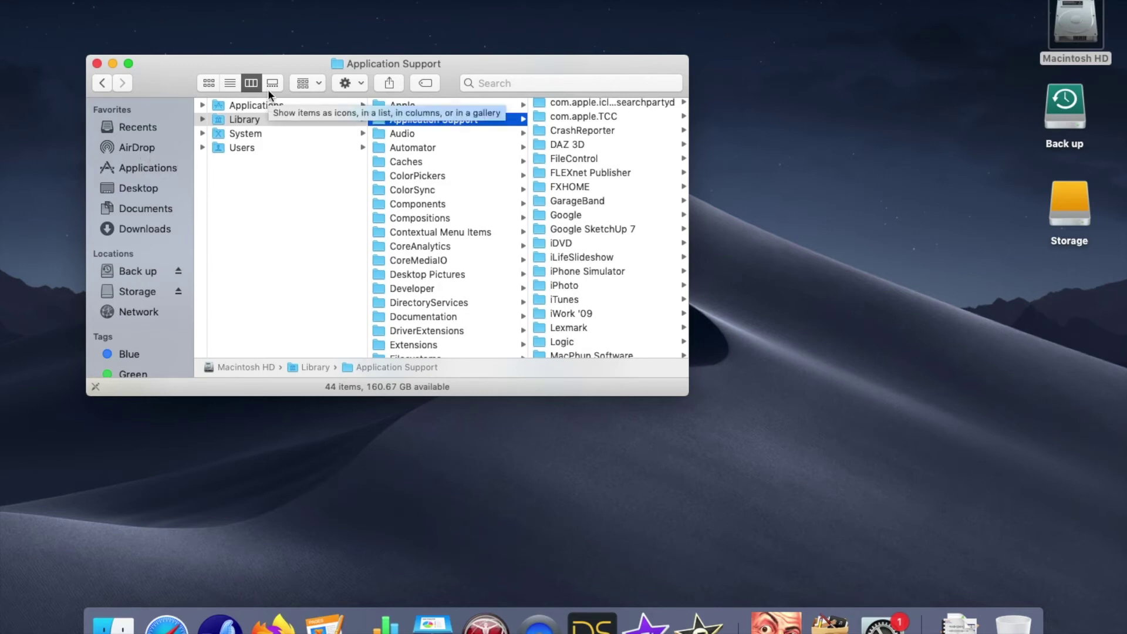
# Select the iLife and iLifeMediaBrowser folders in Documents and move the Finder window lower on the desktop
pyautogui.click(156, 208)
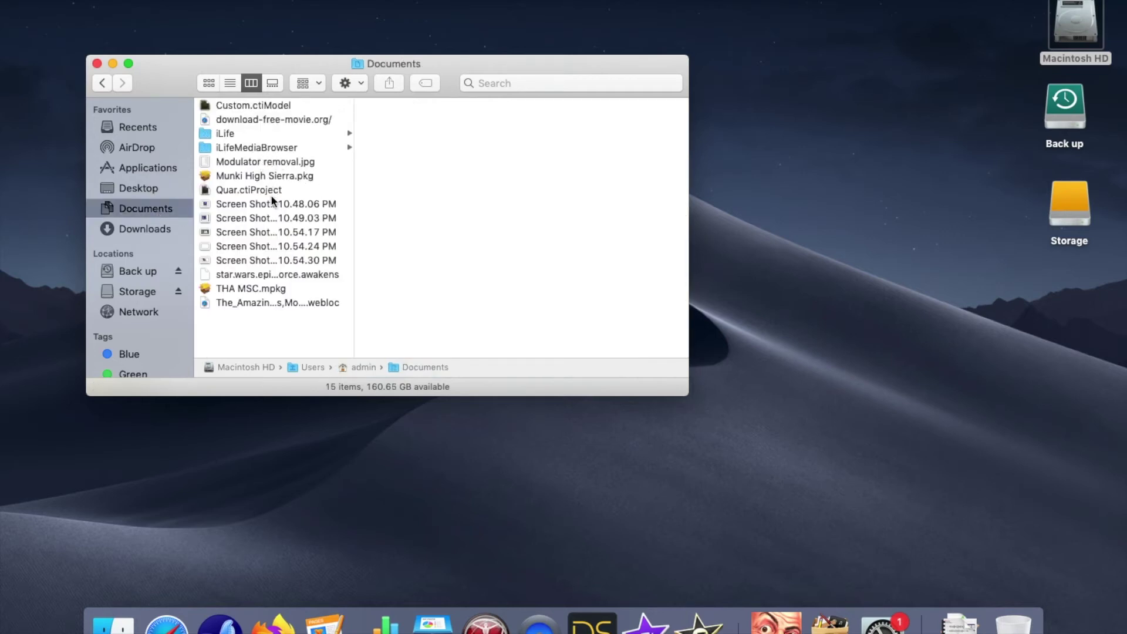
pyautogui.click(246, 148)
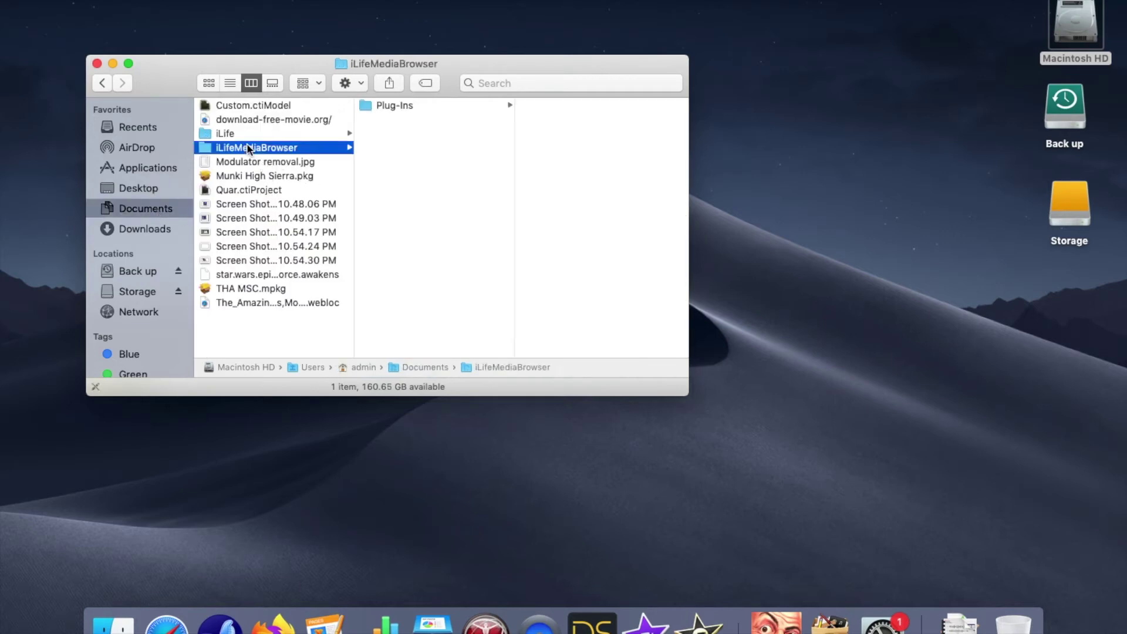
pyautogui.keyDown('shift'); pyautogui.click(237, 134); pyautogui.keyUp('shift')
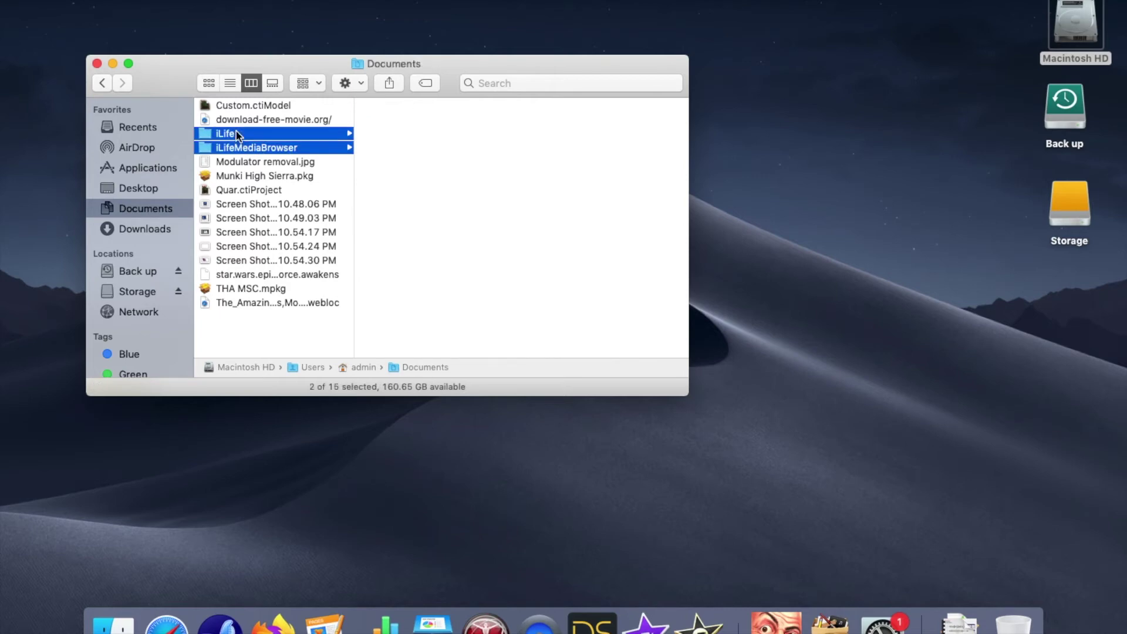
pyautogui.moveTo(509, 63); pyautogui.dragTo(552, 181)
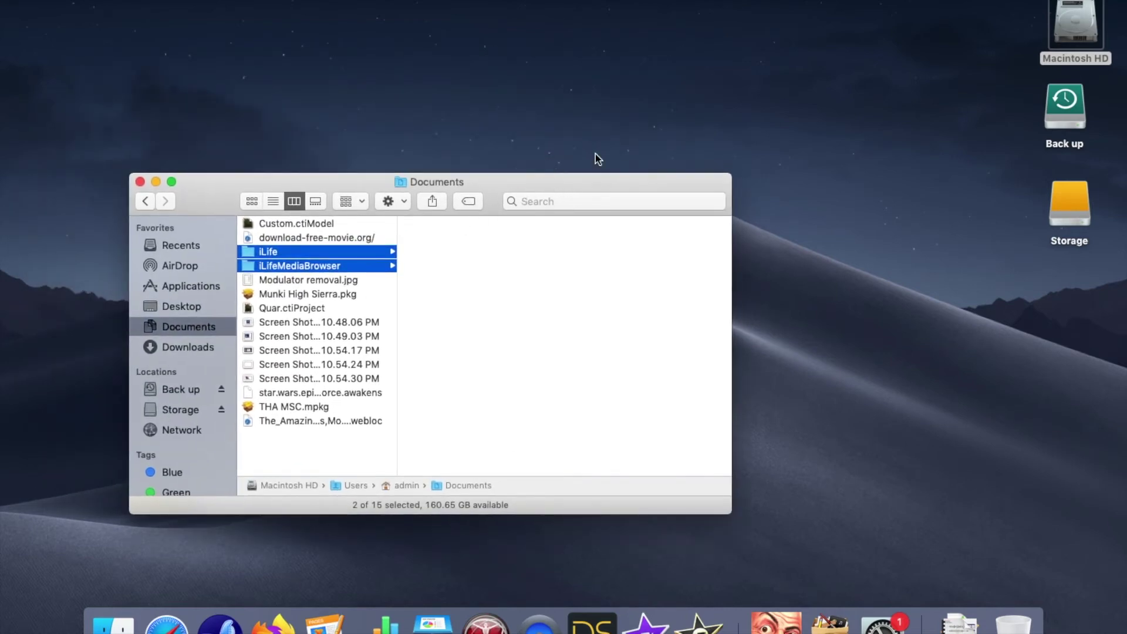
# Open Macintosh HD > Library > Application Support in a second Finder window and arrange it below the Documents window
pyautogui.click(1088, 22)
pyautogui.doubleClick(1088, 21)
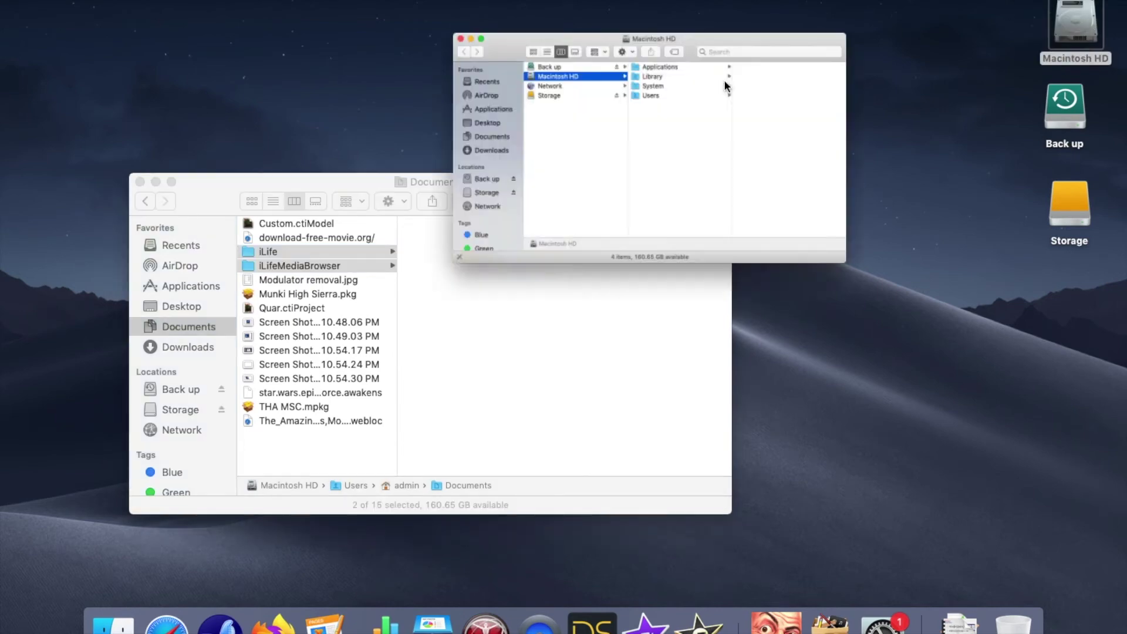
pyautogui.click(396, 118)
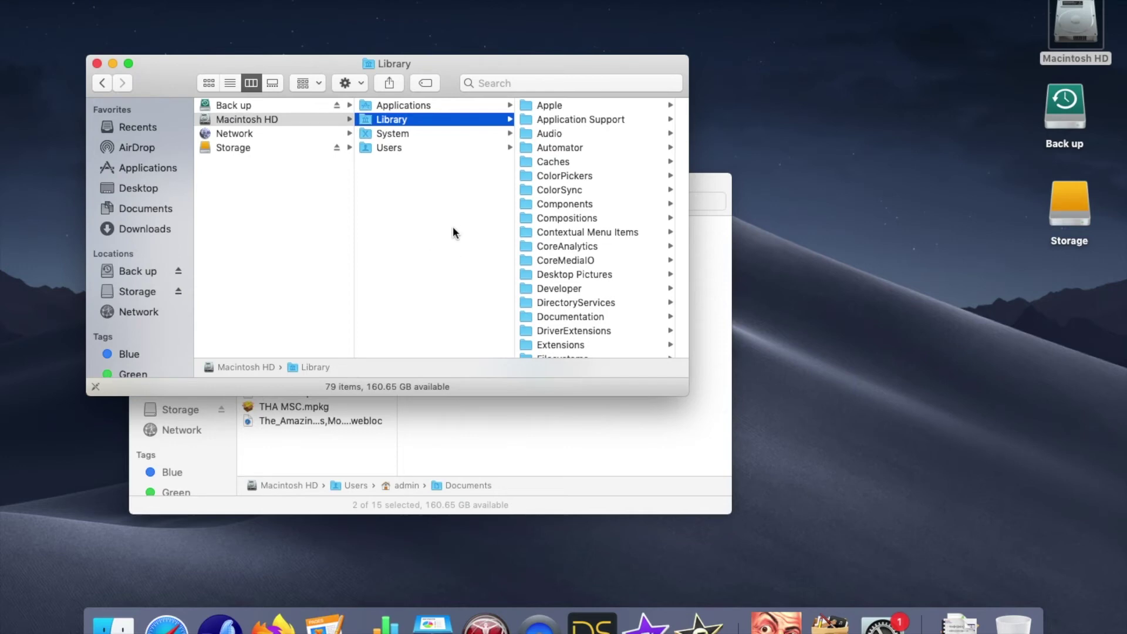
pyautogui.click(589, 122)
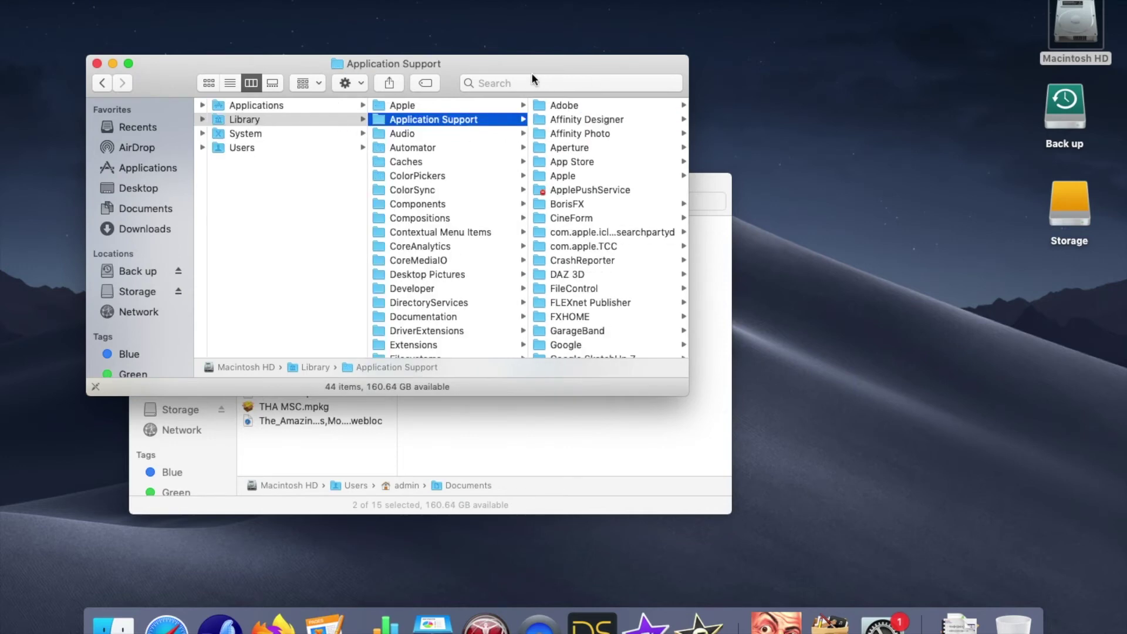
pyautogui.moveTo(527, 69); pyautogui.dragTo(537, 247)
pyautogui.moveTo(543, 191); pyautogui.dragTo(519, 61)
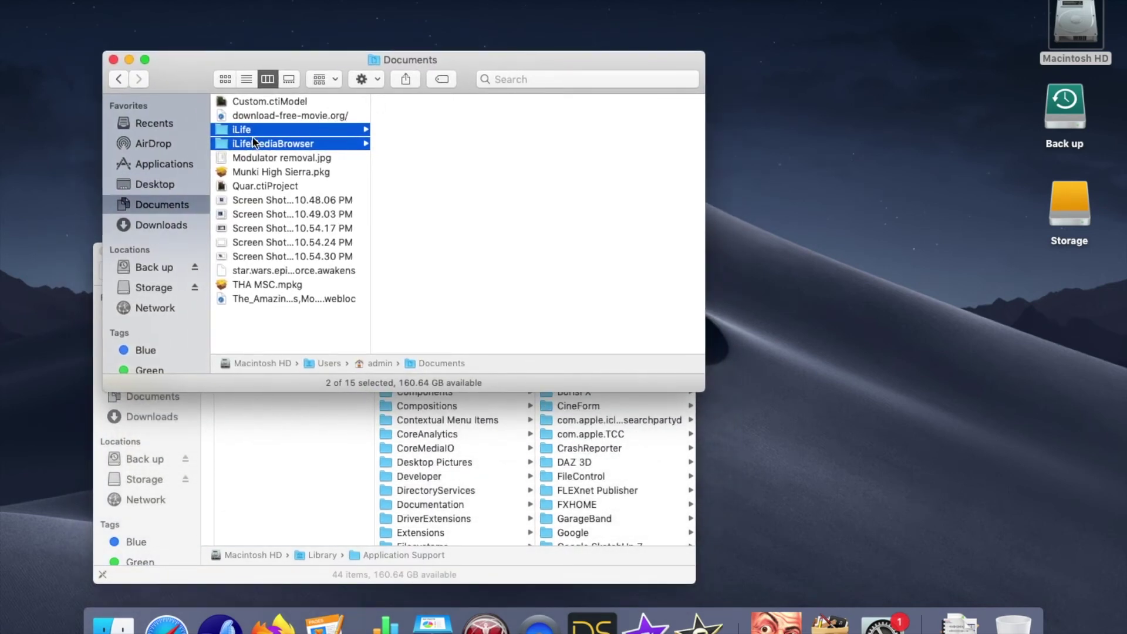
# Move the selected iLife and iLifeMediaBrowser folders from Documents into Application Support, authorizing with the administrator password
pyautogui.moveTo(253, 138); pyautogui.dragTo(663, 464)
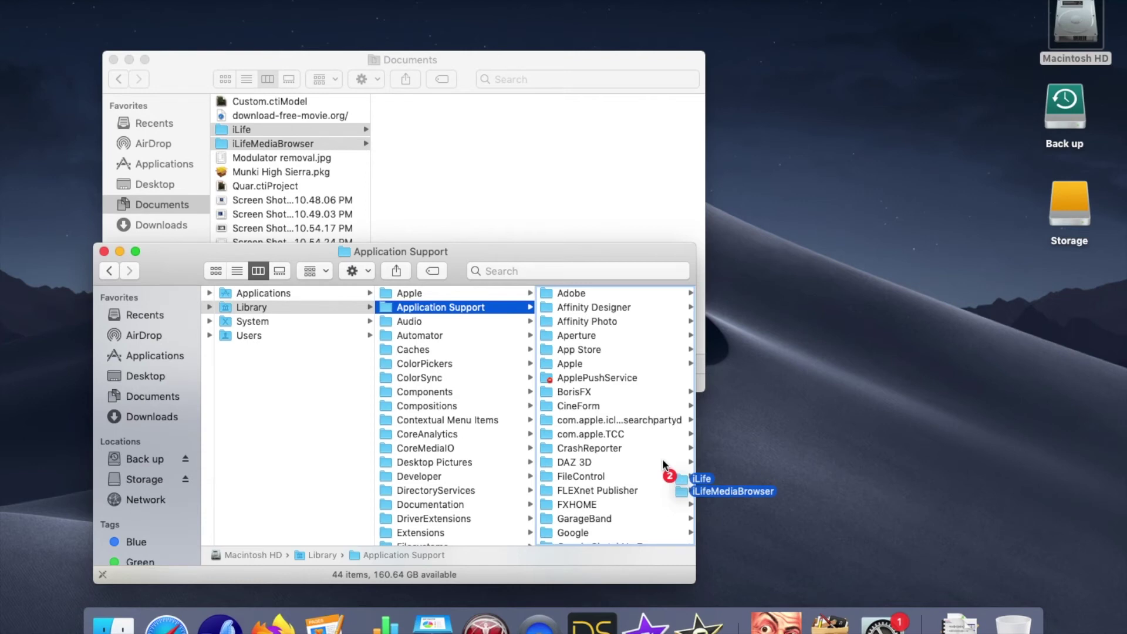
pyautogui.moveTo(663, 463); pyautogui.dragTo(663, 463)
pyautogui.click(580, 206)
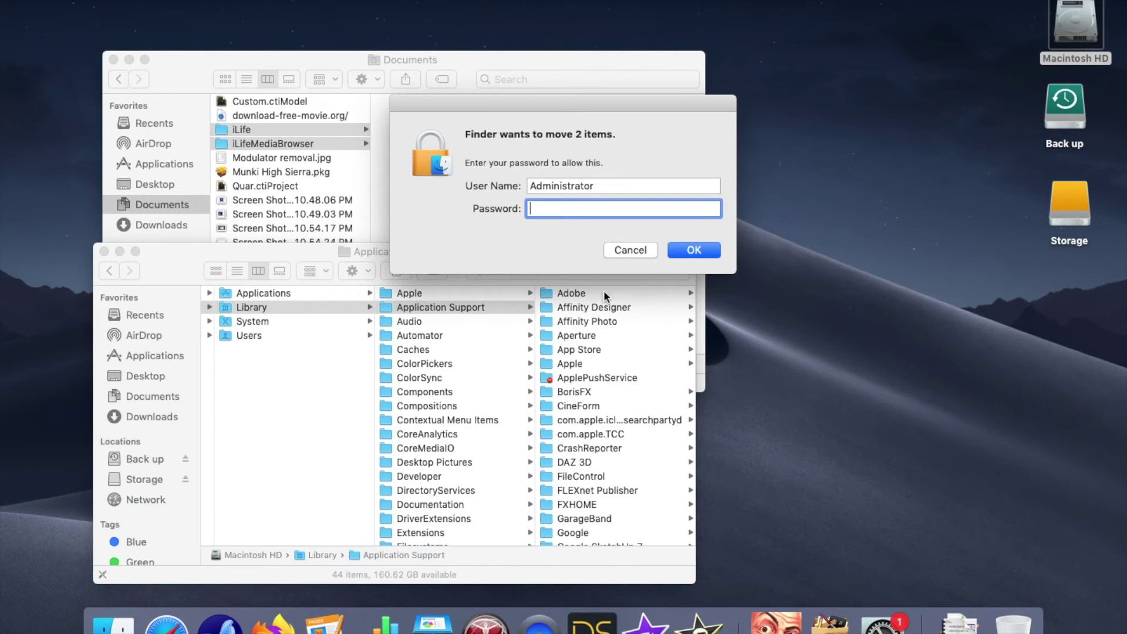
pyautogui.write('•••')
pyautogui.press('BackSpace')
pyautogui.press('BackSpace')
pyautogui.press('BackSpace')
pyautogui.write('•••••••')
pyautogui.press('Return')
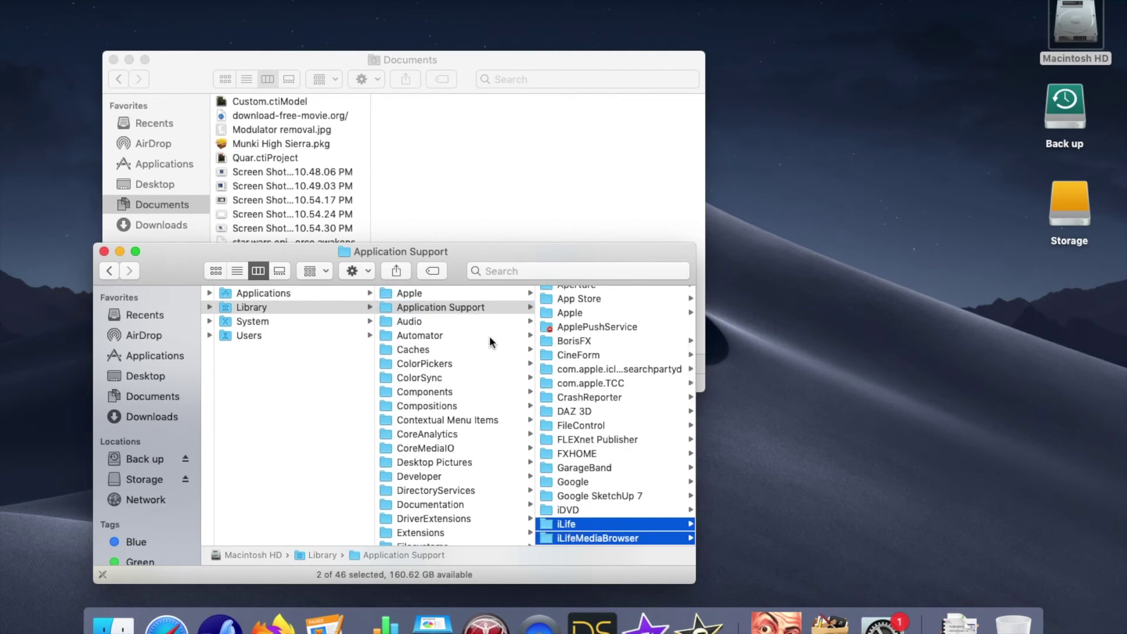
# Check the contents of the moved iLife and iLifeMediaBrowser folders, including Plug-Ins, and close the Application Support window
pyautogui.click(588, 524)
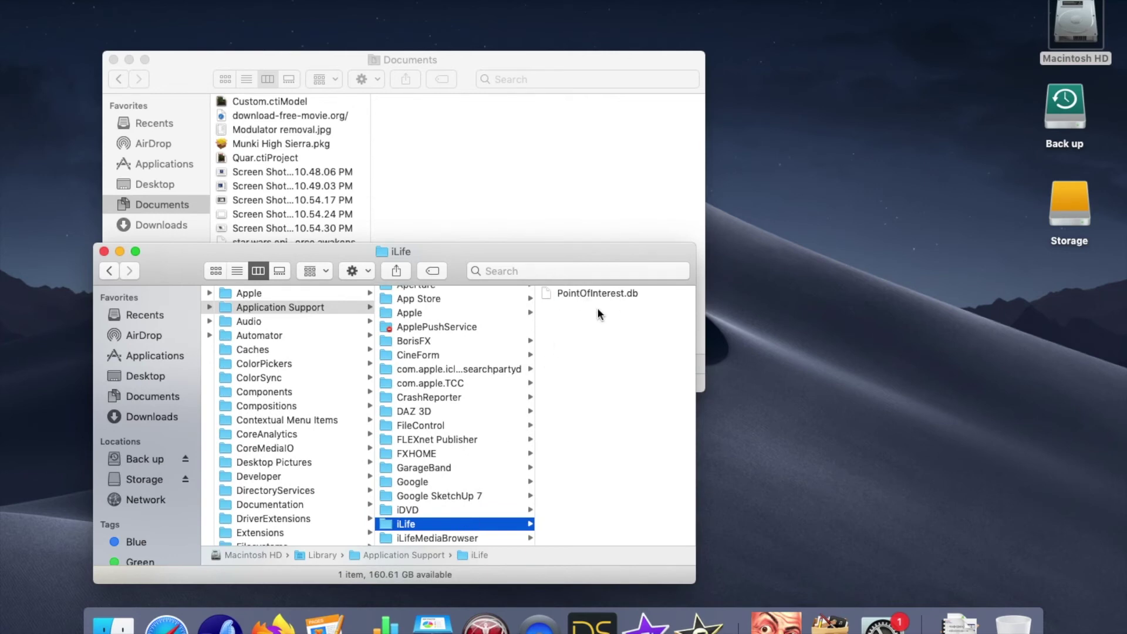
pyautogui.click(456, 537)
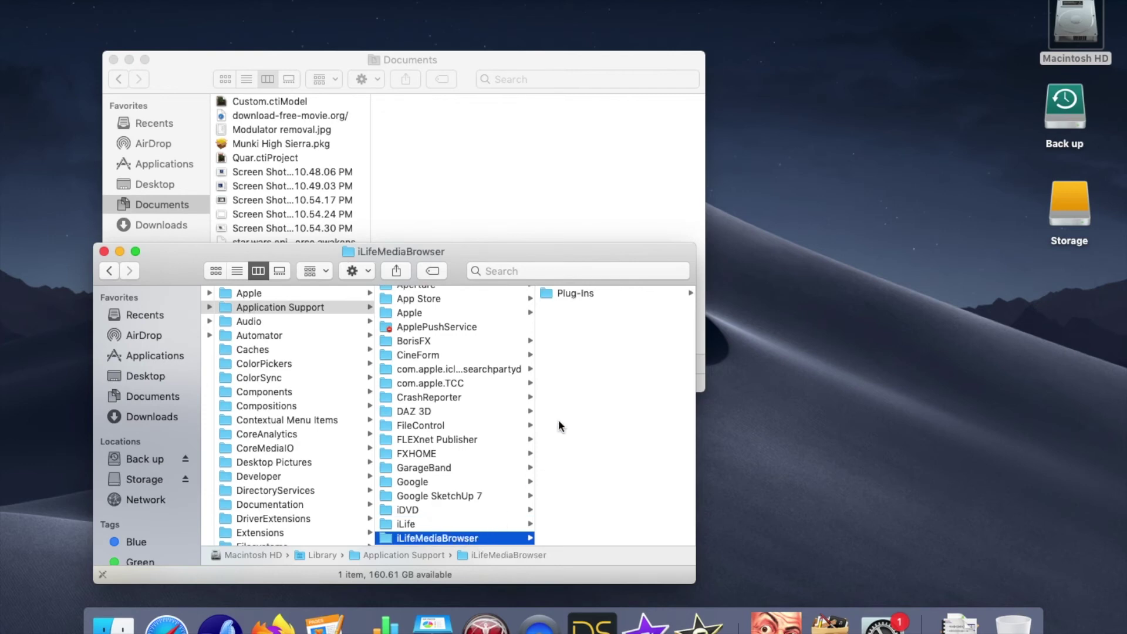
pyautogui.click(580, 288)
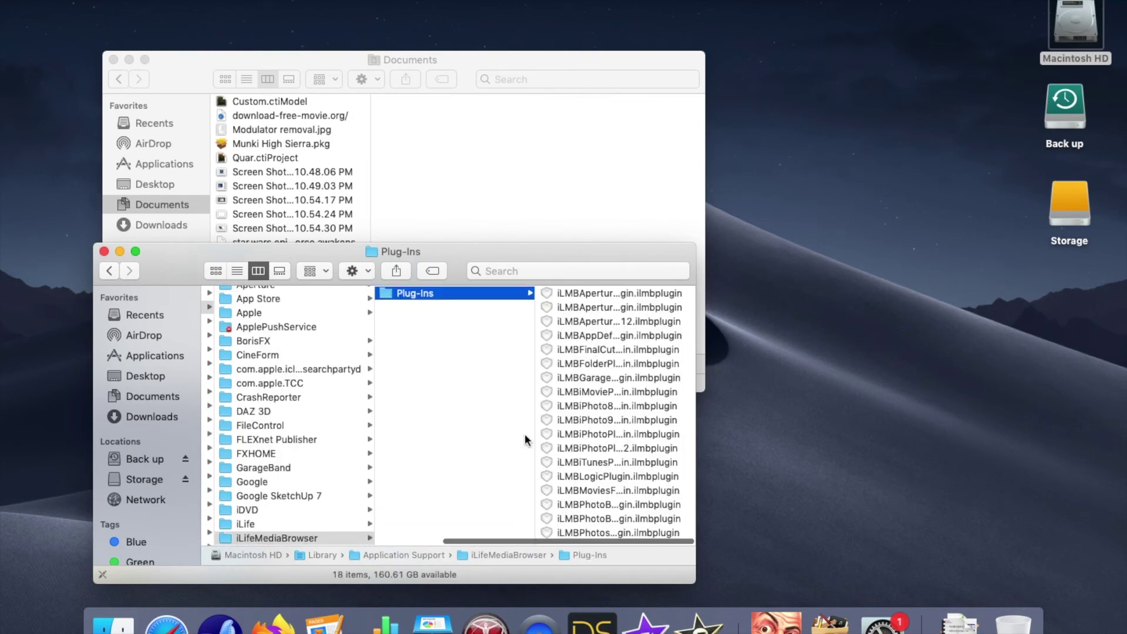
pyautogui.click(104, 251)
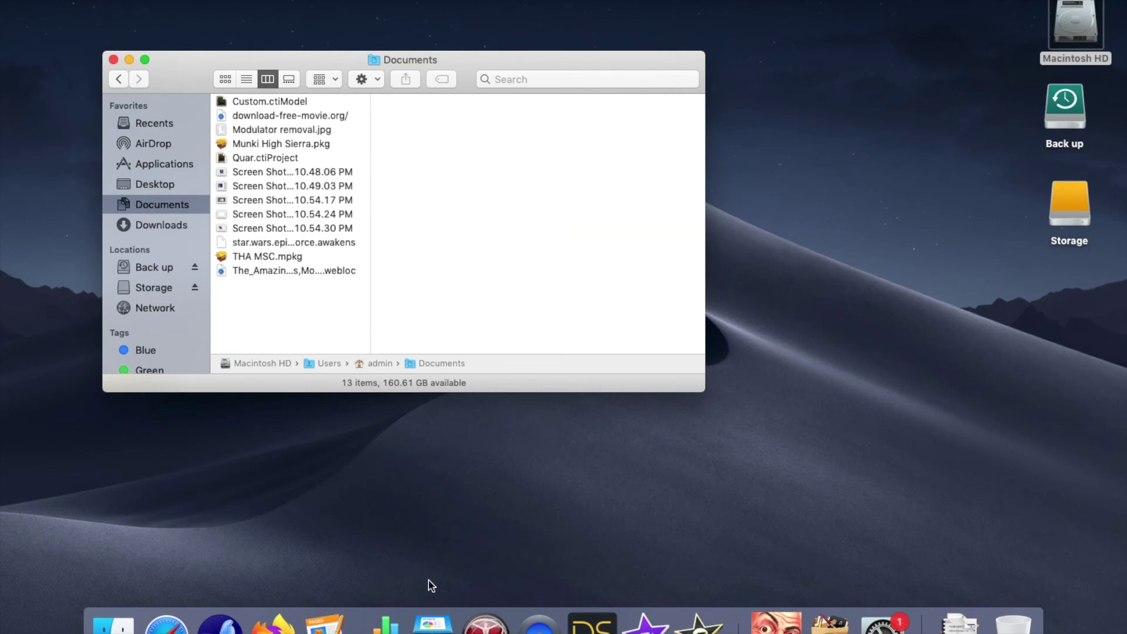
# Reopen iMovie, check the iTunes and GarageBand audio sources, and look through the Sound Effects list
pyautogui.click(698, 624)
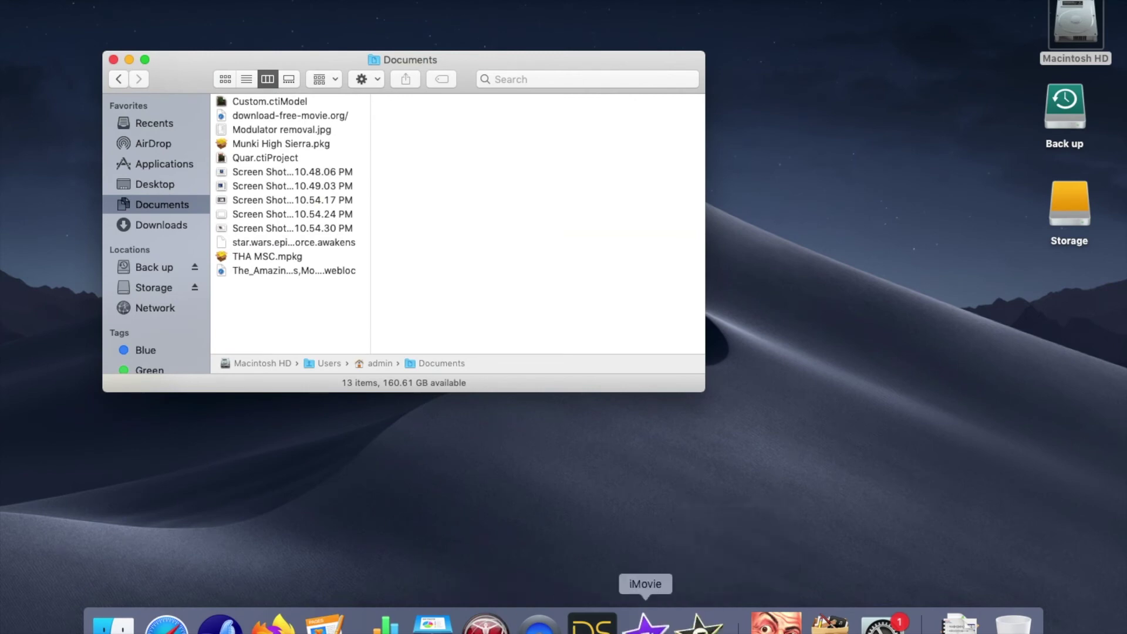
pyautogui.click(645, 622)
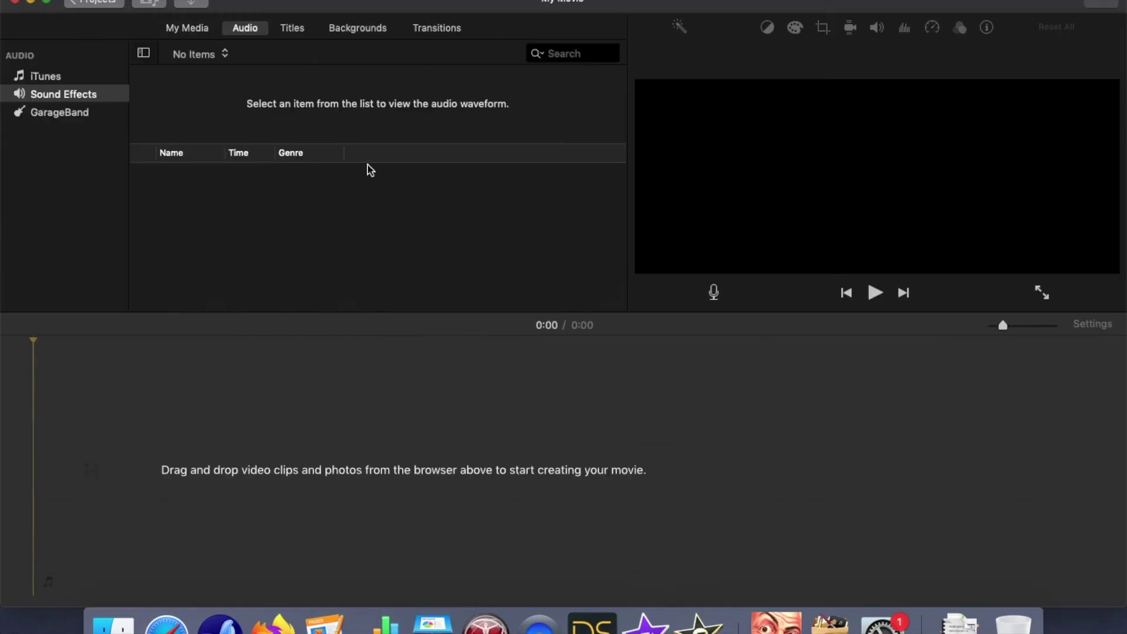
pyautogui.click(226, 54)
pyautogui.click(249, 125)
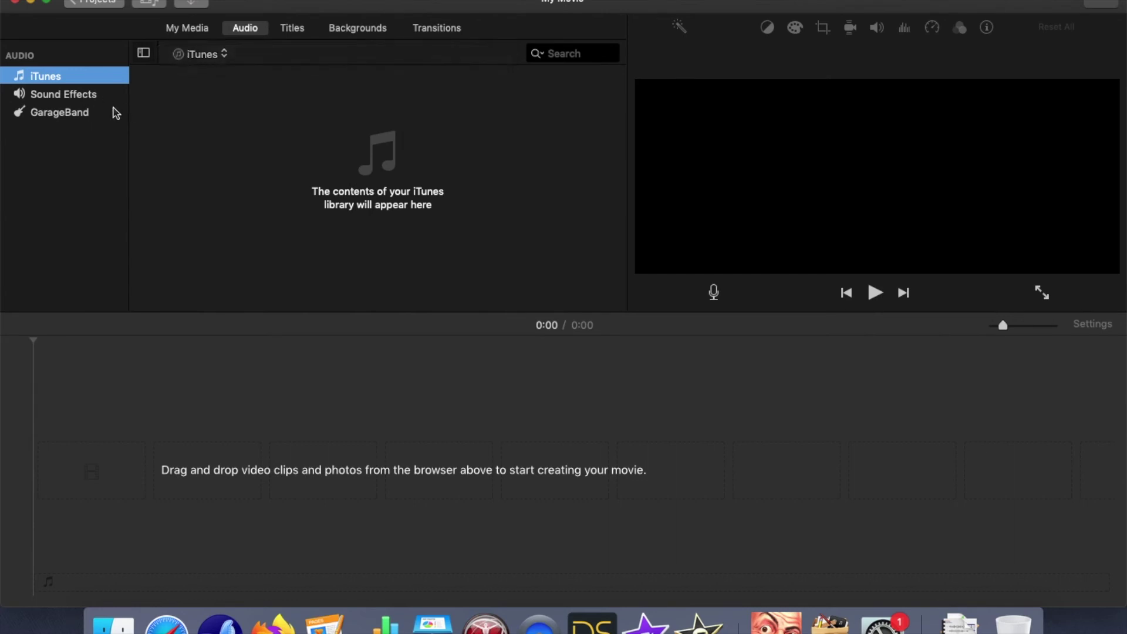
pyautogui.click(71, 113)
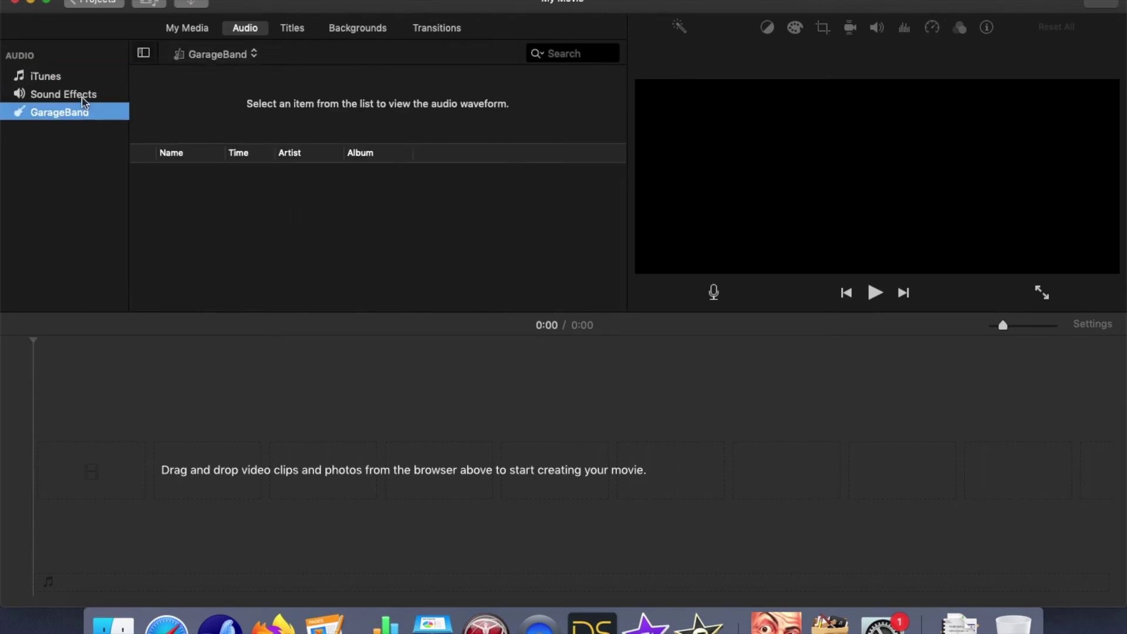
pyautogui.click(85, 96)
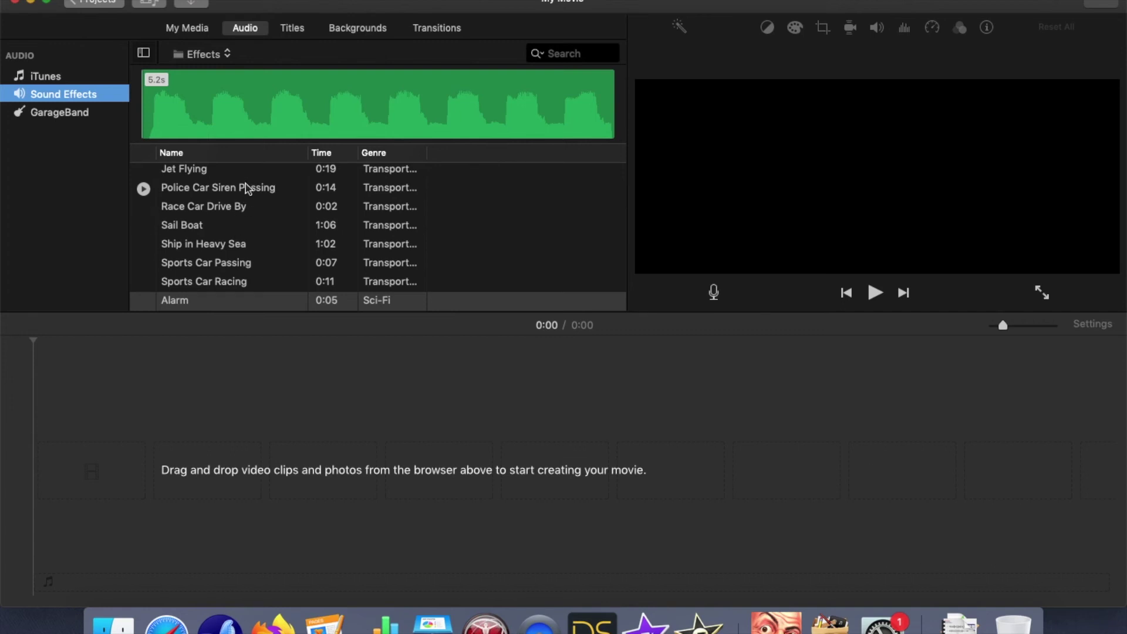
pyautogui.scroll(10, 253, 223)
pyautogui.scroll(10, 252, 223)
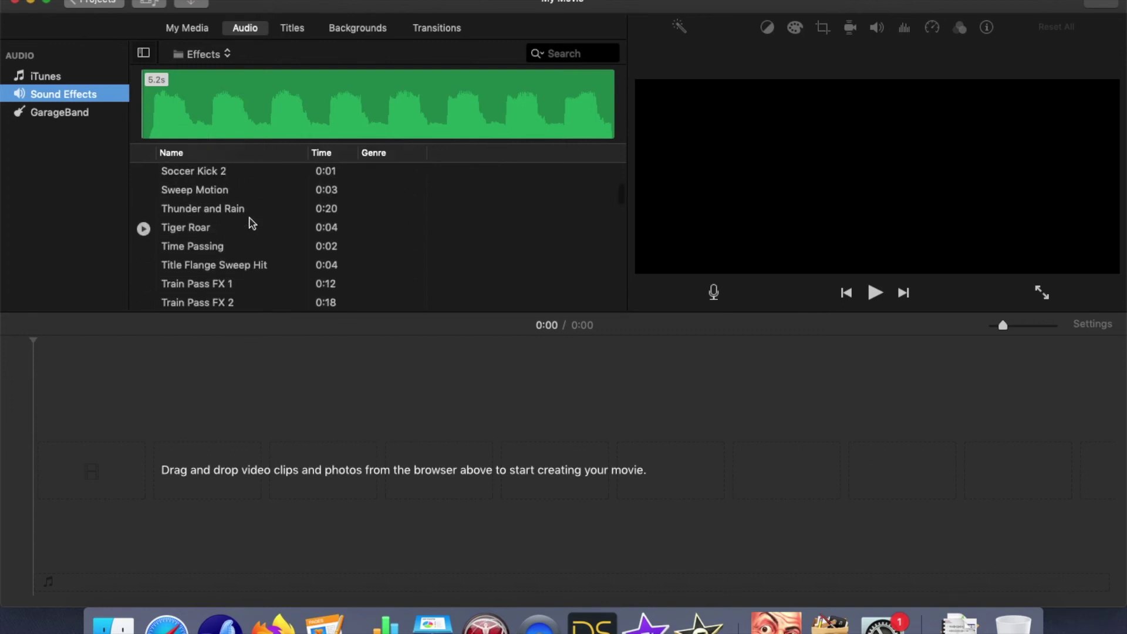
# Look through the Effects sound list and preview the Bubbles effect, pausing its playback partway through
pyautogui.scroll(-15, 252, 223)
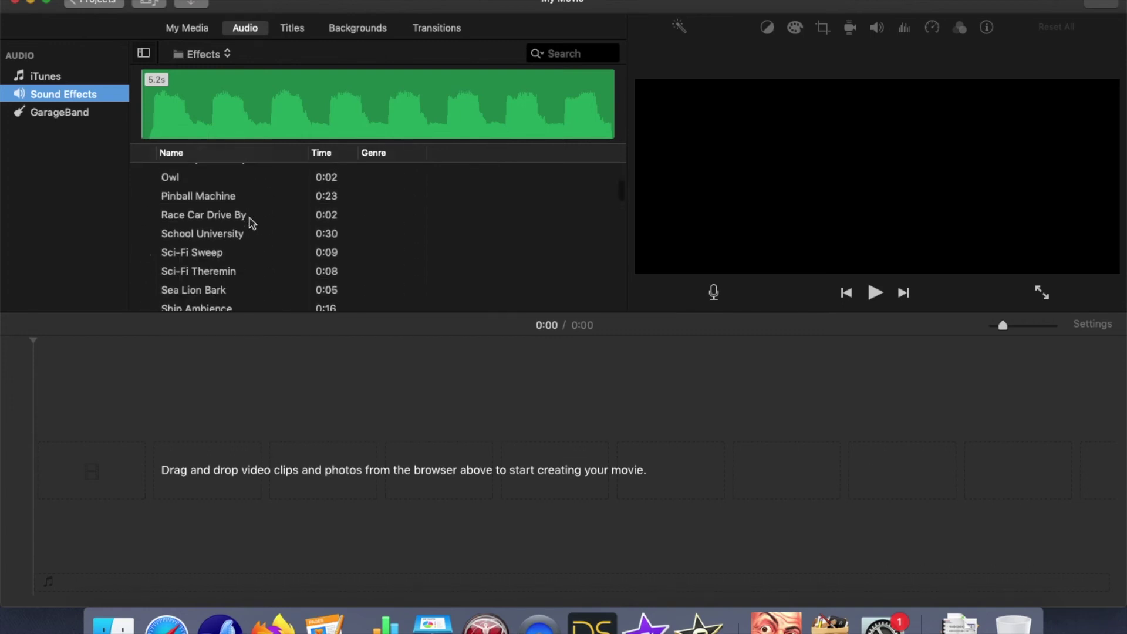
pyautogui.scroll(8, 252, 223)
pyautogui.scroll(15, 251, 222)
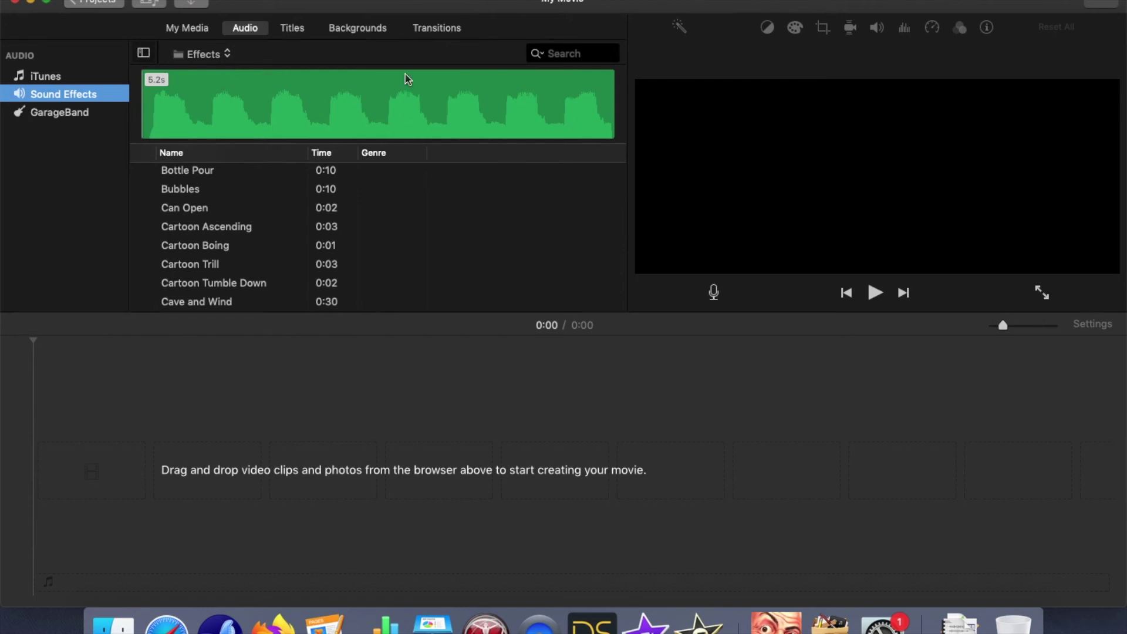
pyautogui.click(457, 80)
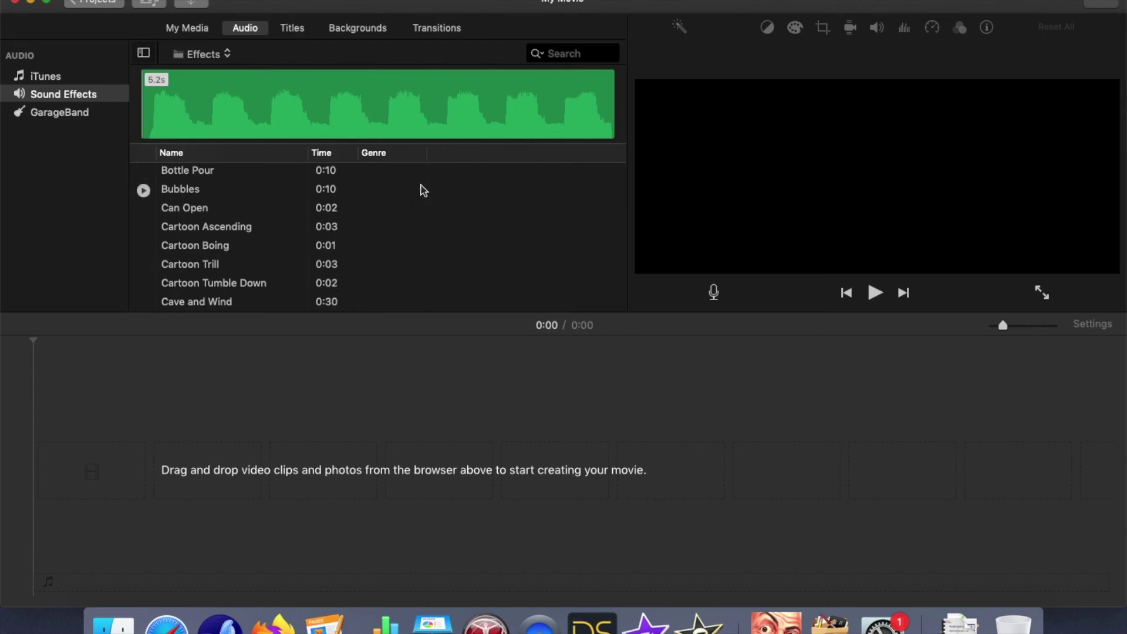
pyautogui.click(206, 199)
pyautogui.click(143, 191)
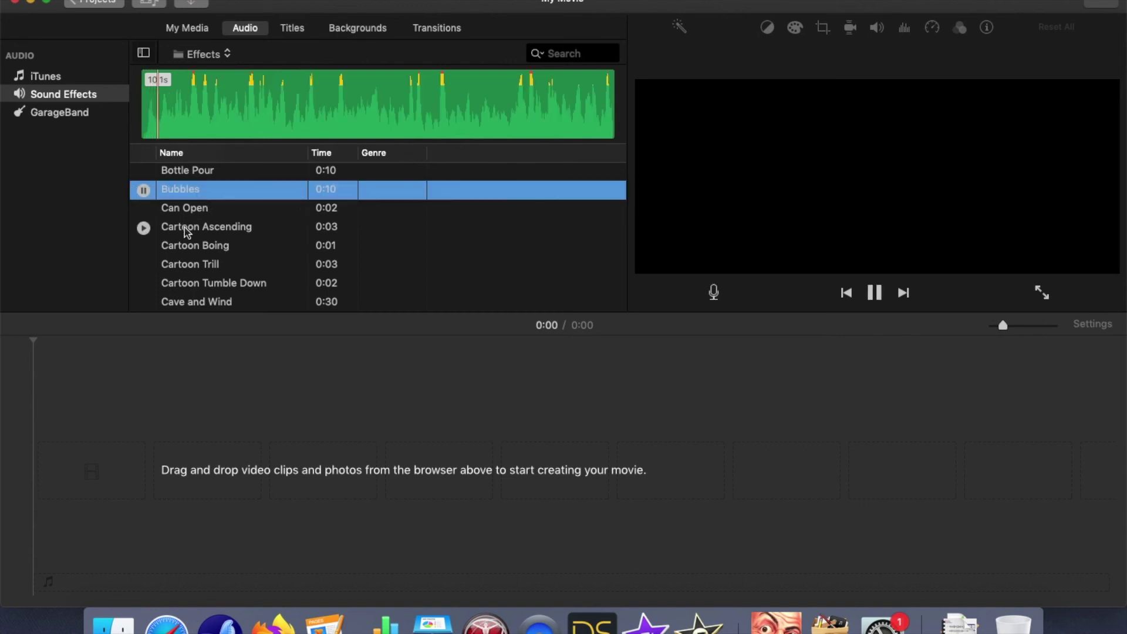
pyautogui.click(143, 190)
pyautogui.click(395, 423)
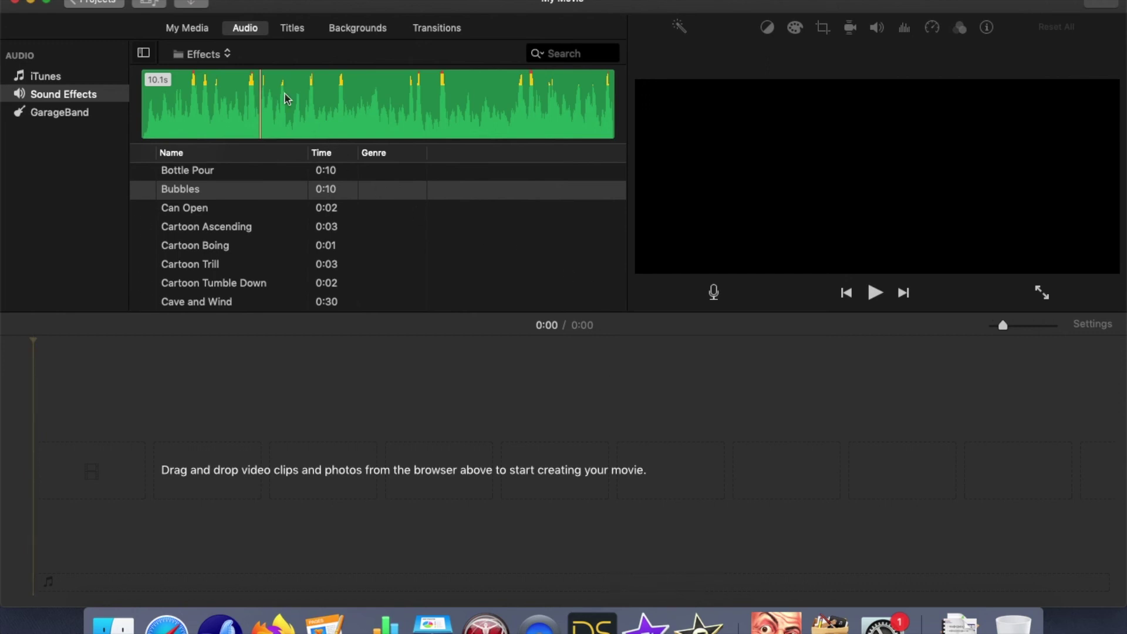
pyautogui.click(271, 75)
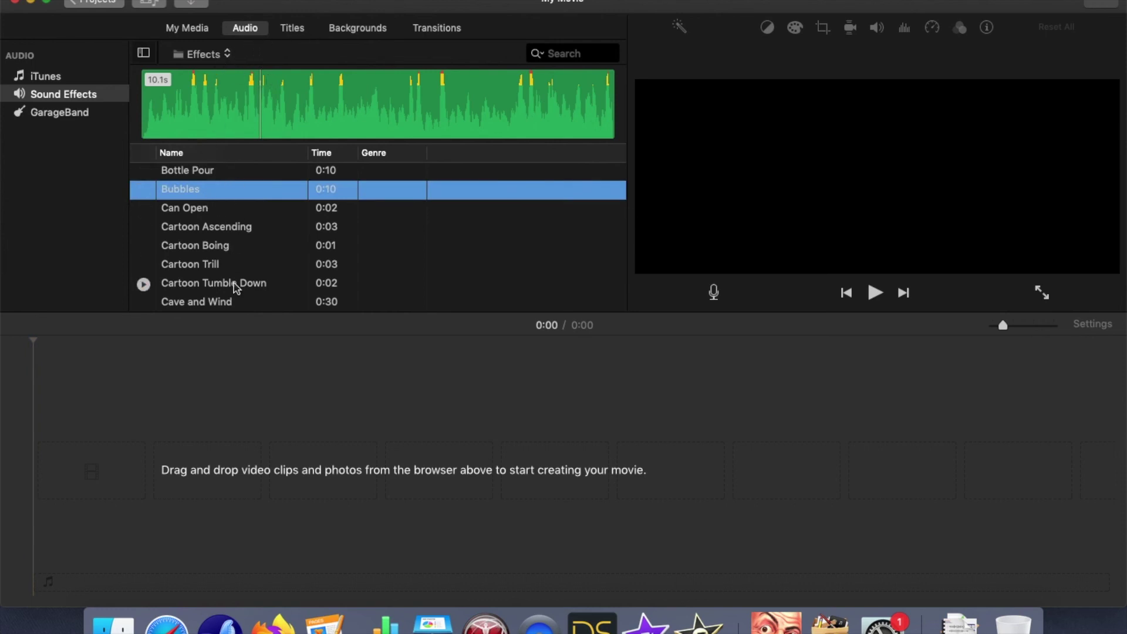
pyautogui.scroll(-3, 235, 286)
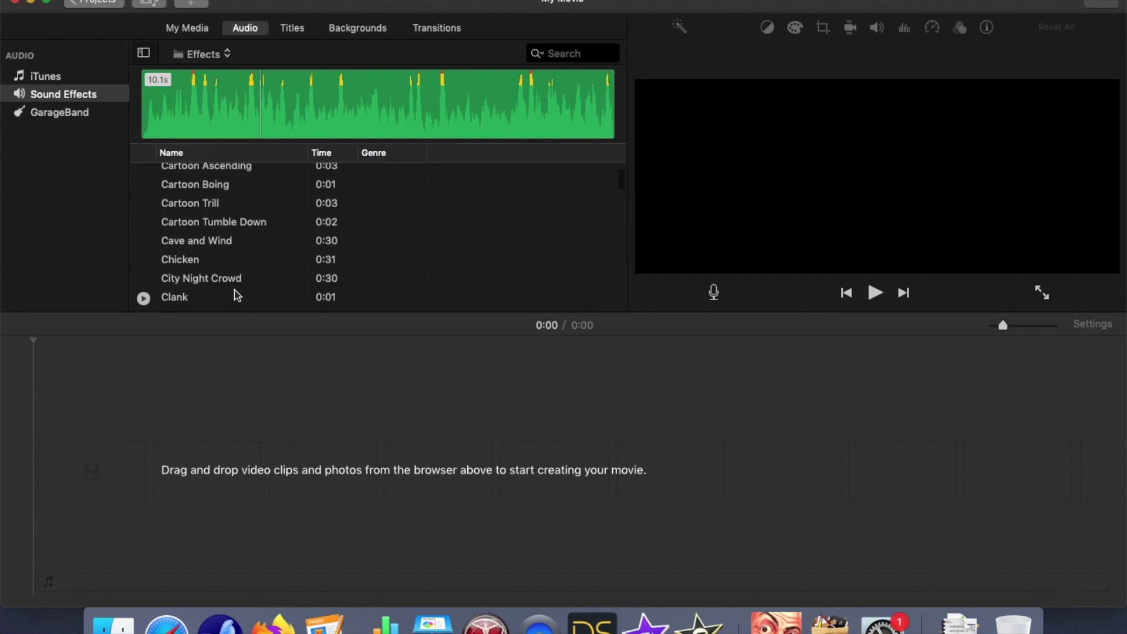